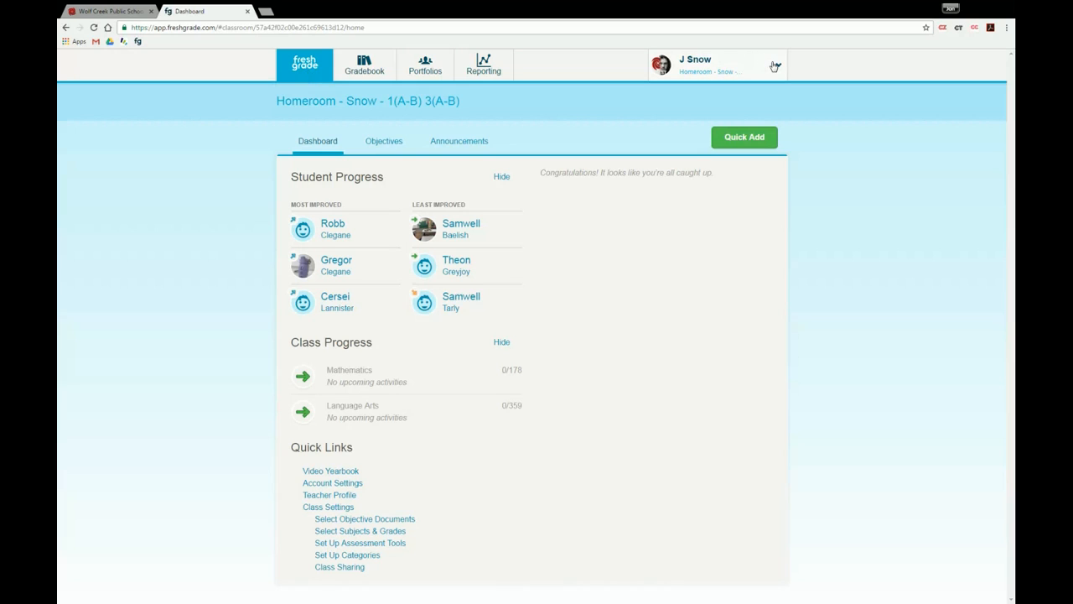
Open the account settings and start editing the Homeroom - Snow - 1(A-B) 3(A-B) class
click(775, 66)
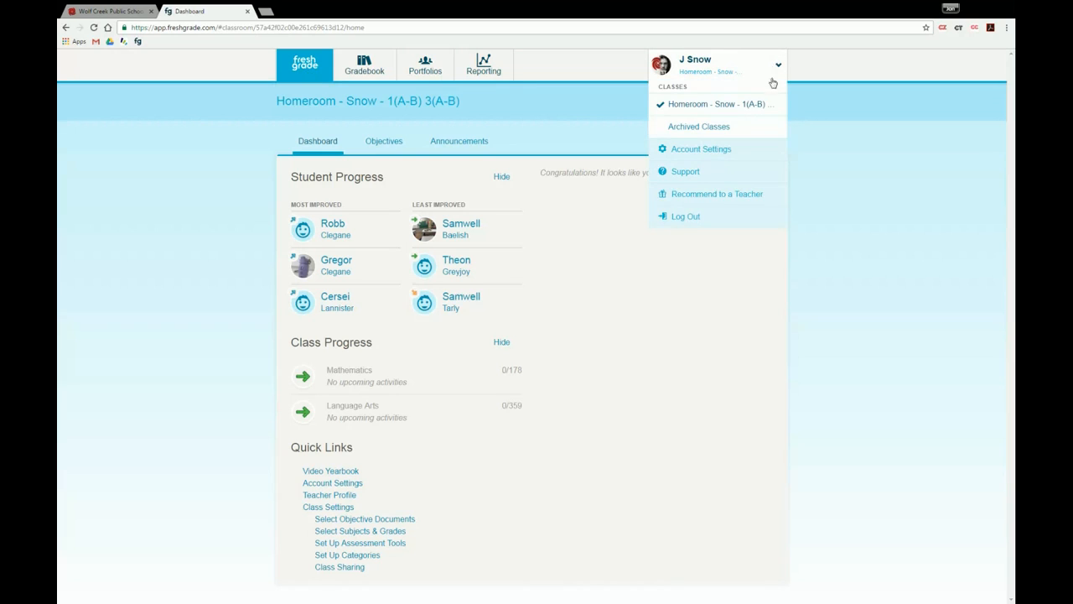
click(765, 148)
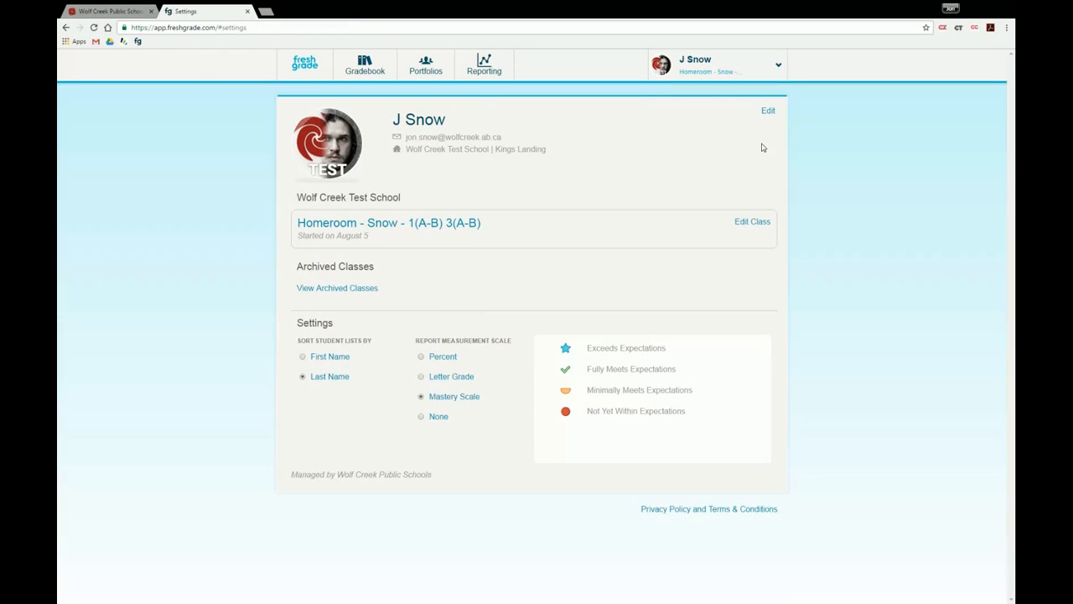
click(753, 222)
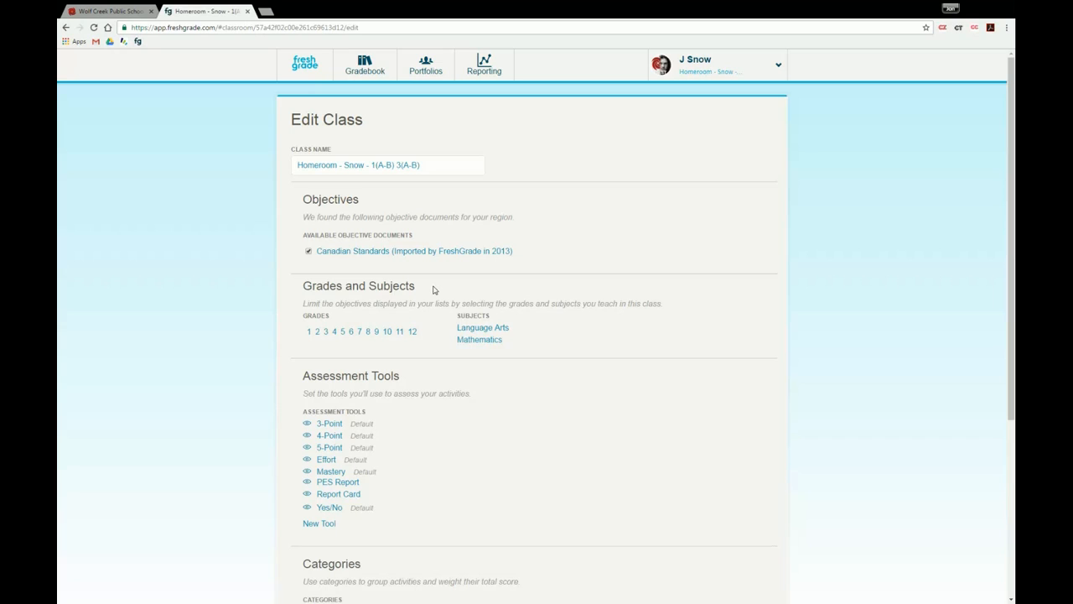
Add Science and Social Studies to the subjects taught in the class
click(470, 330)
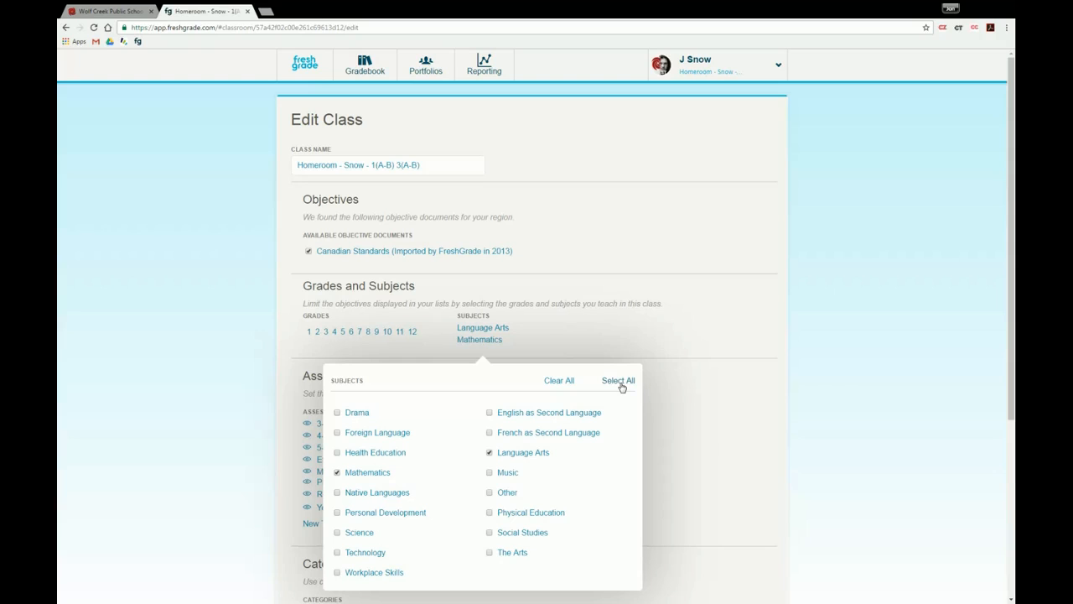
click(338, 533)
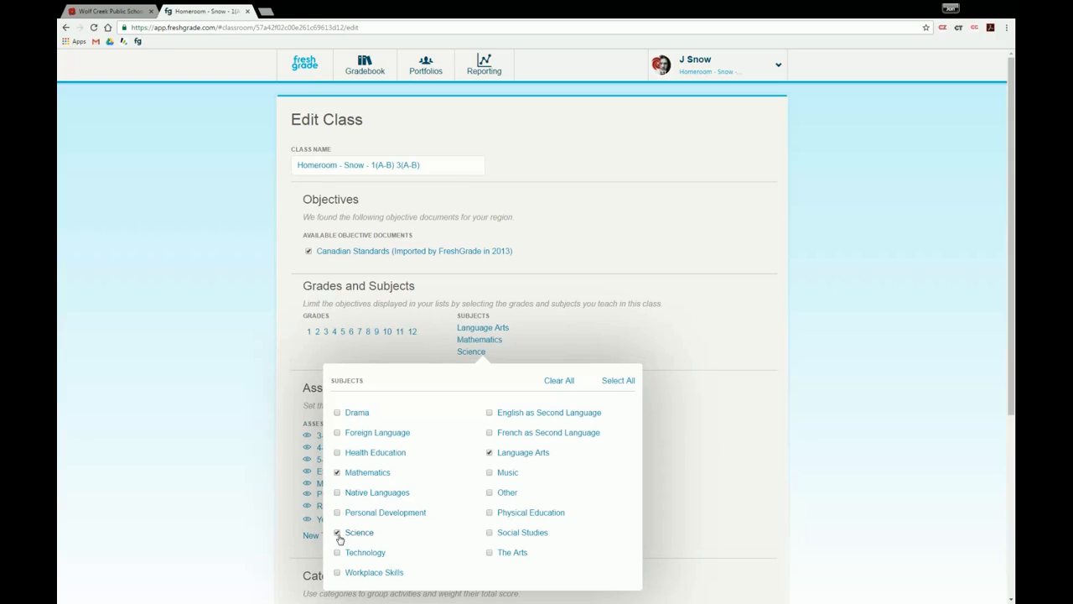
click(491, 534)
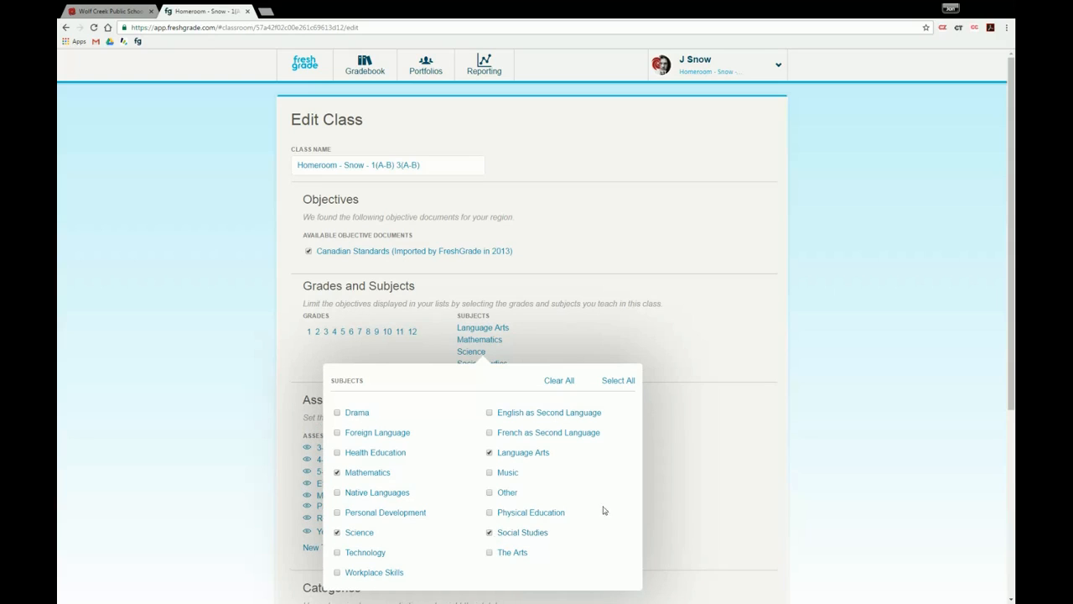
click(728, 495)
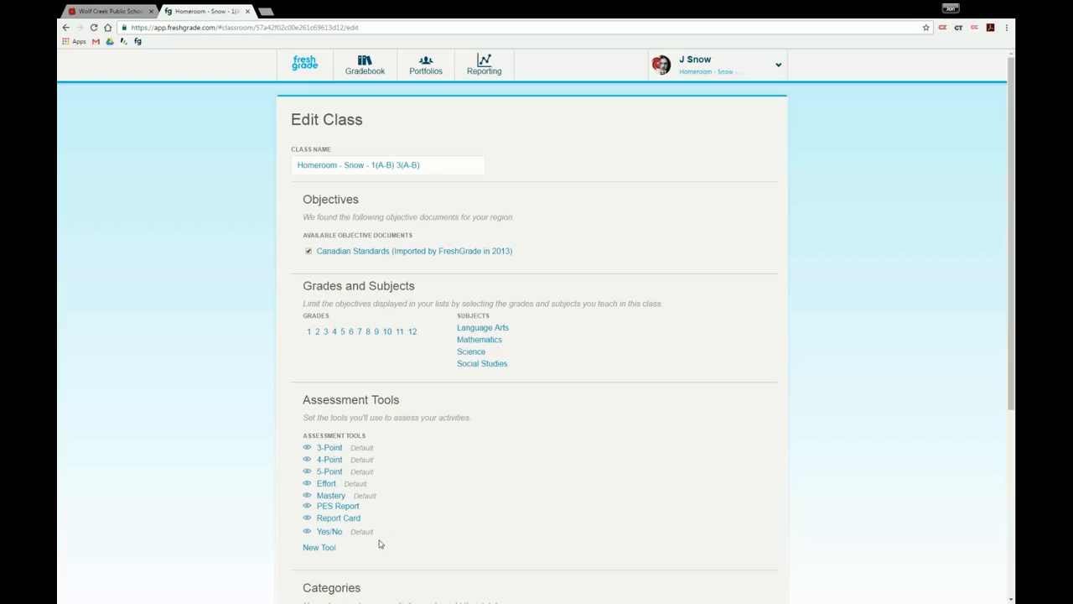
Start a new assessment tool named "My assessment tool" with a maximum value of 1
click(331, 550)
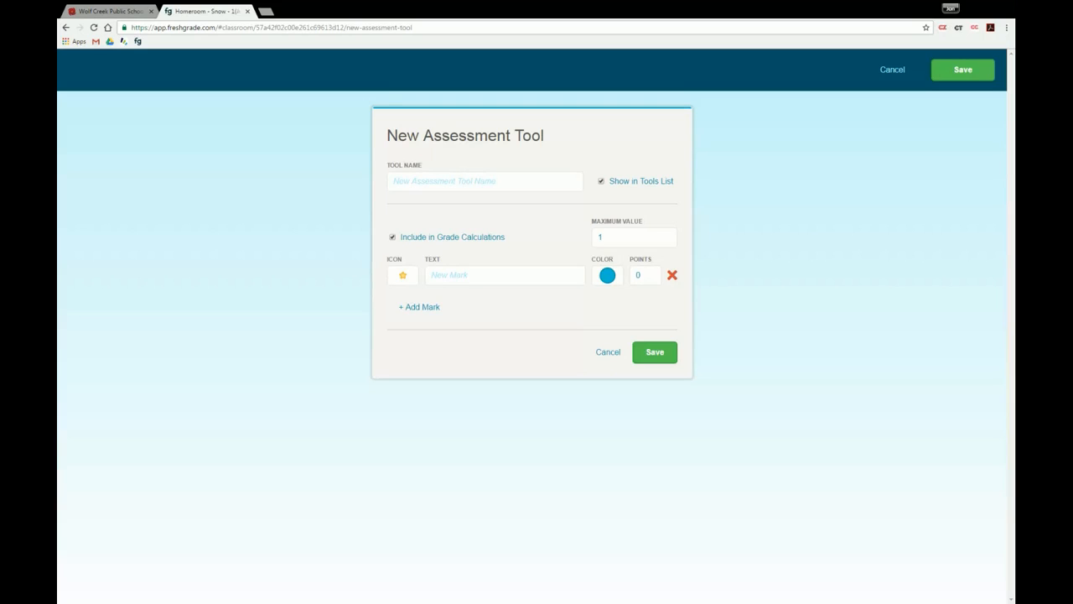
click(571, 183)
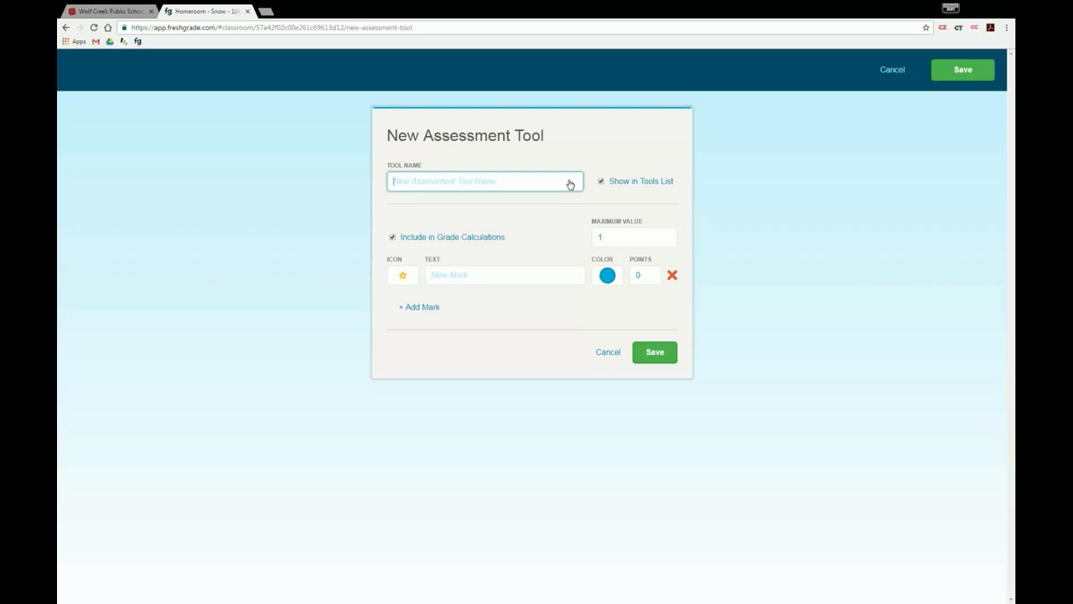
text(My assessment tool)
click(632, 243)
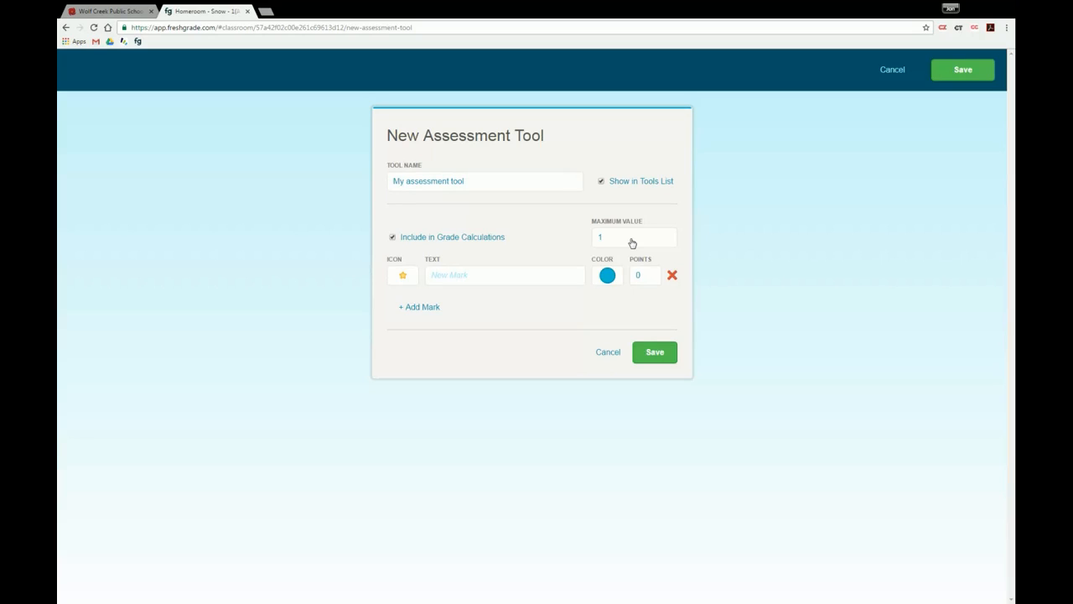
click(640, 243)
text(1)
Define the first mark with the smallest single-bar icon, the text "below expectations" and the color red
click(406, 276)
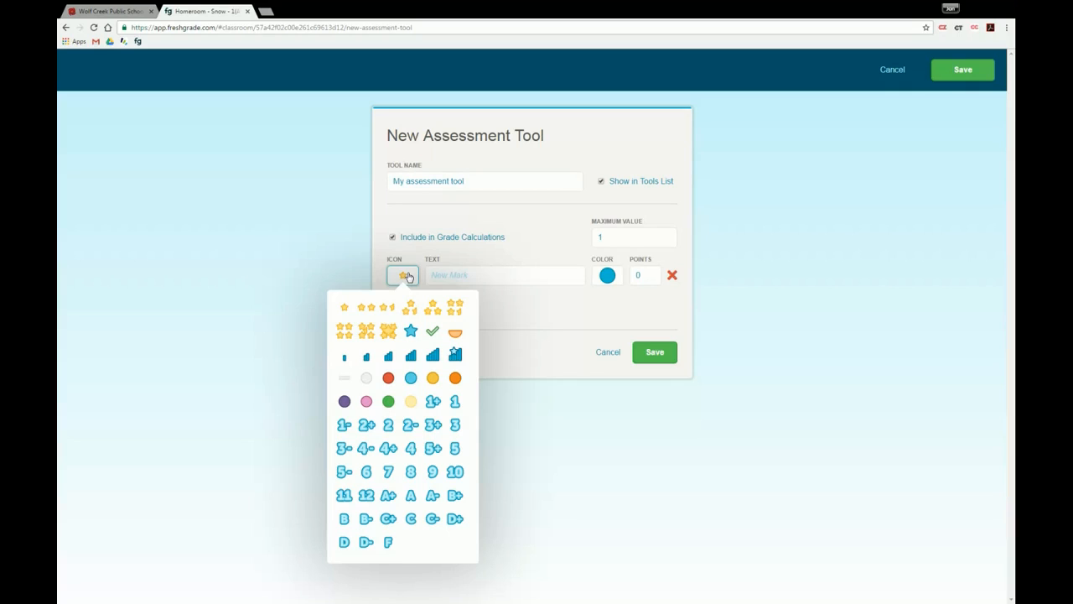
click(344, 358)
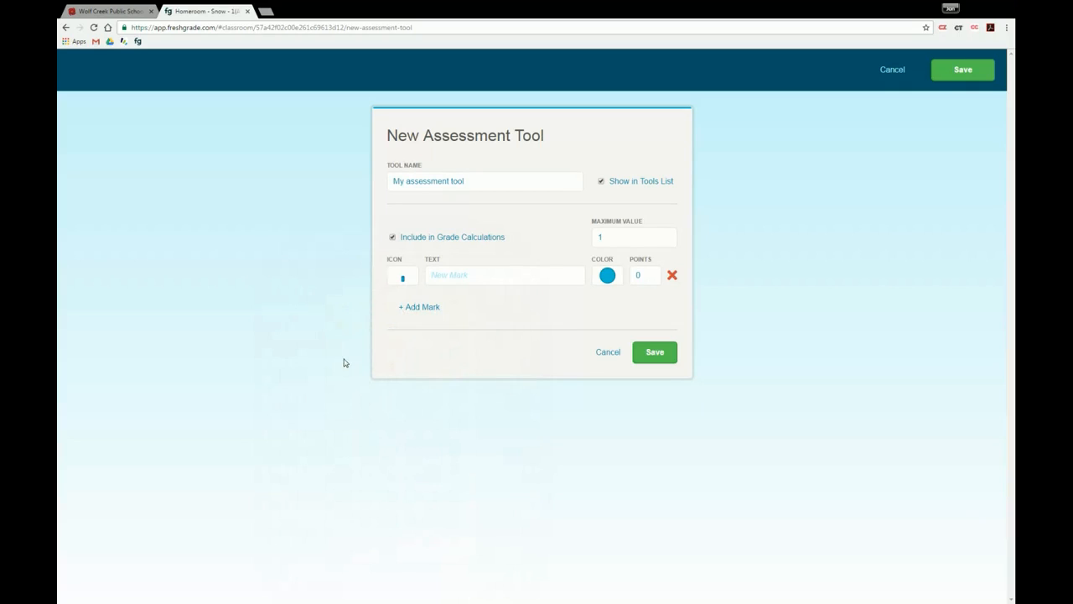
click(453, 277)
text(below expectations)
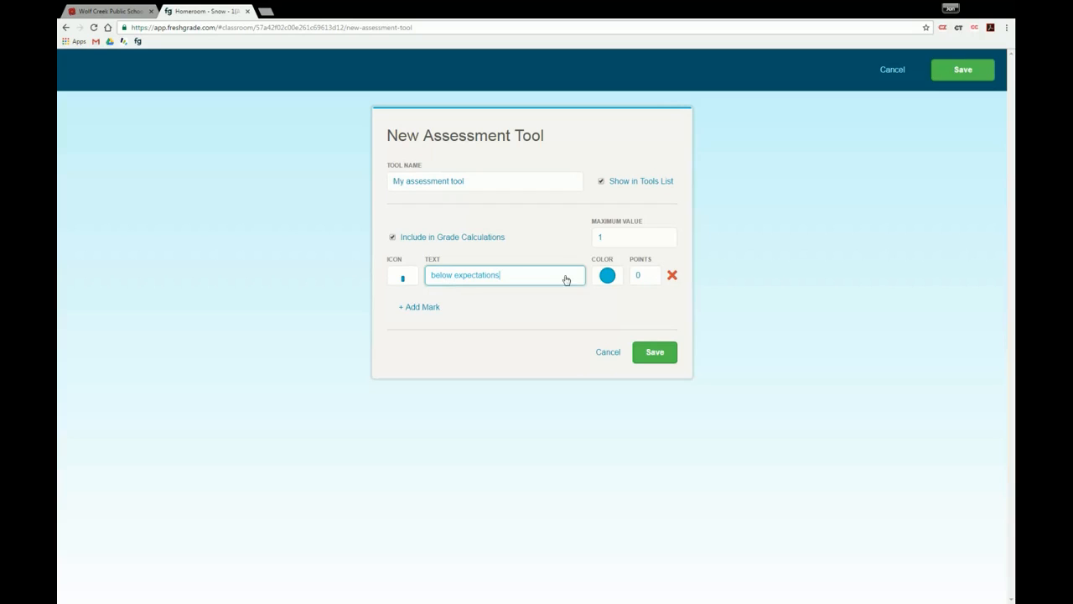
click(609, 277)
click(564, 343)
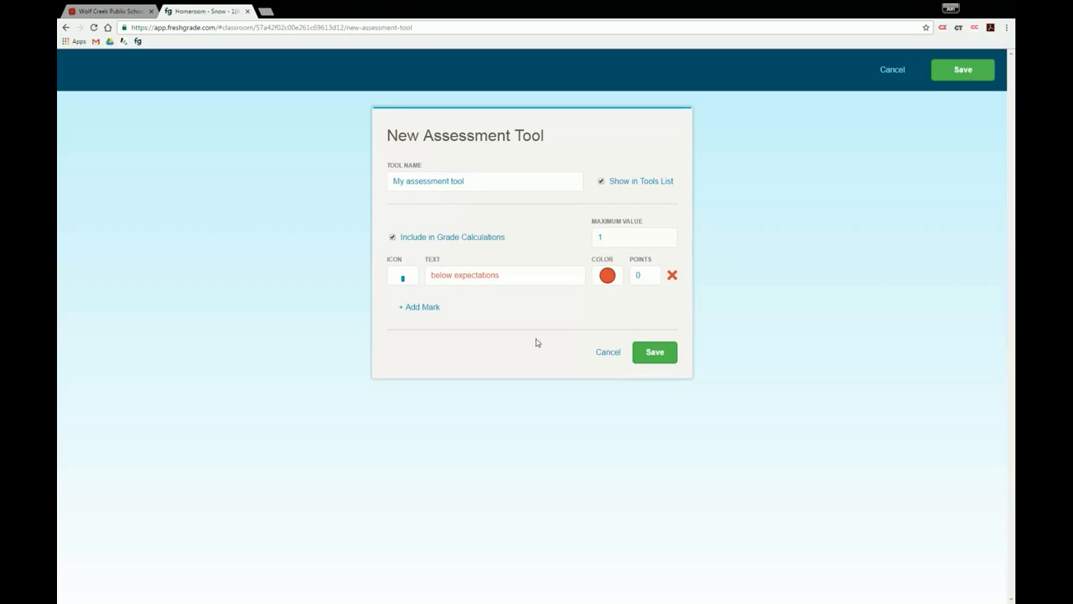
Add a second mark with the two-bar icon and the text "meeting expectations"
click(422, 307)
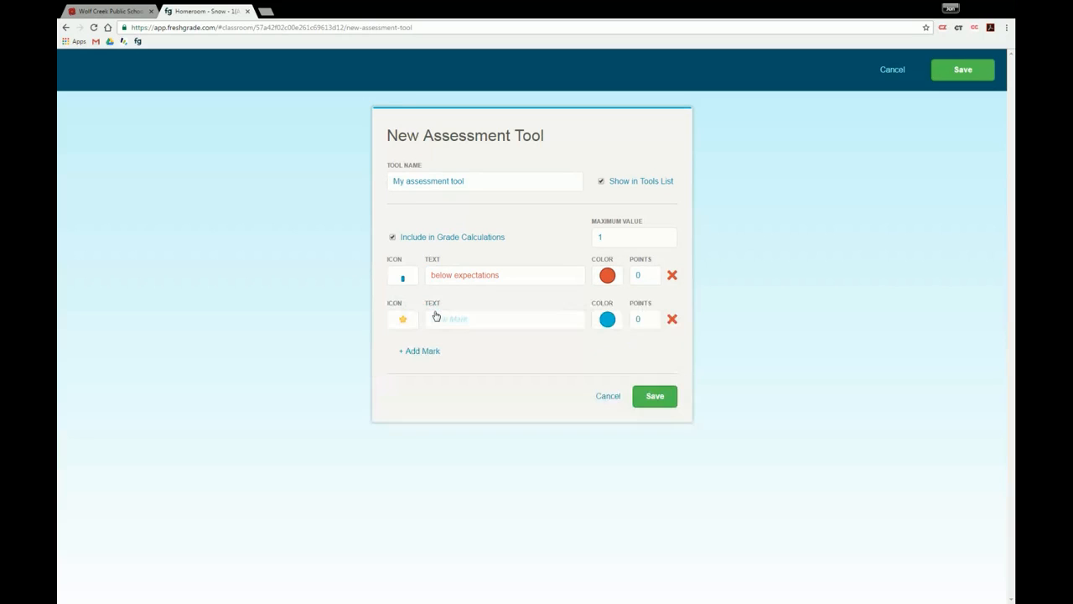
click(415, 326)
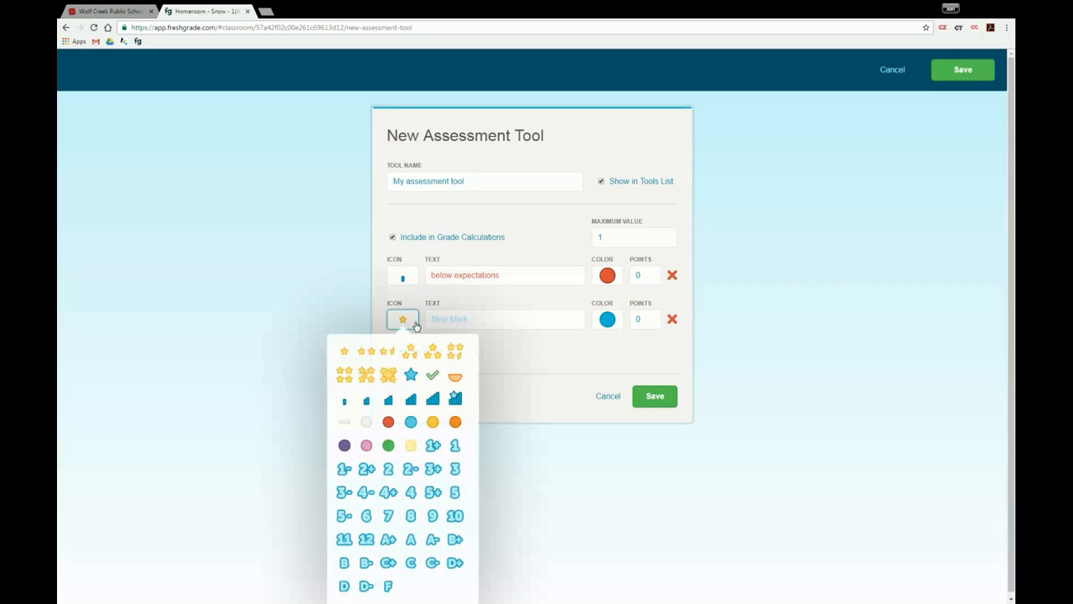
click(369, 402)
click(474, 326)
text(meeting expectations)
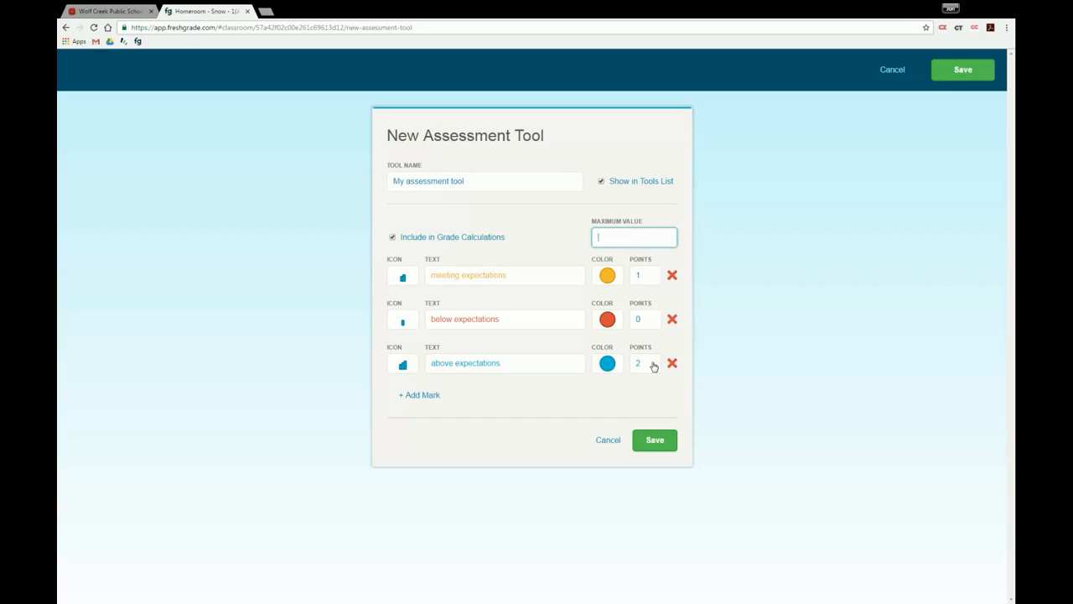
Set the assessment tool's maximum value to 2, save the tool and acknowledge the custom tool notice
text(2)
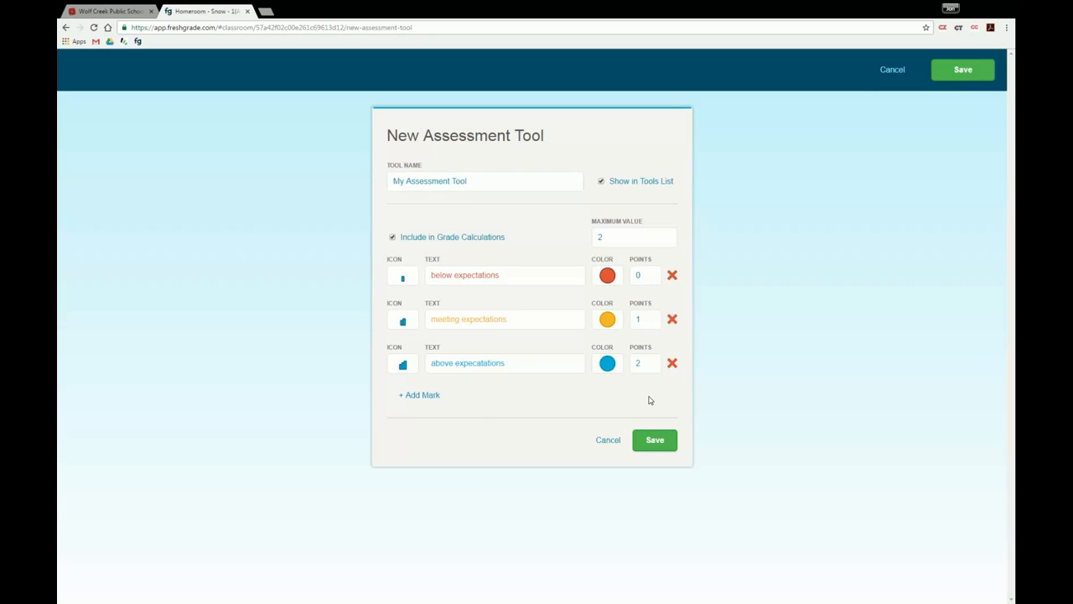
click(655, 441)
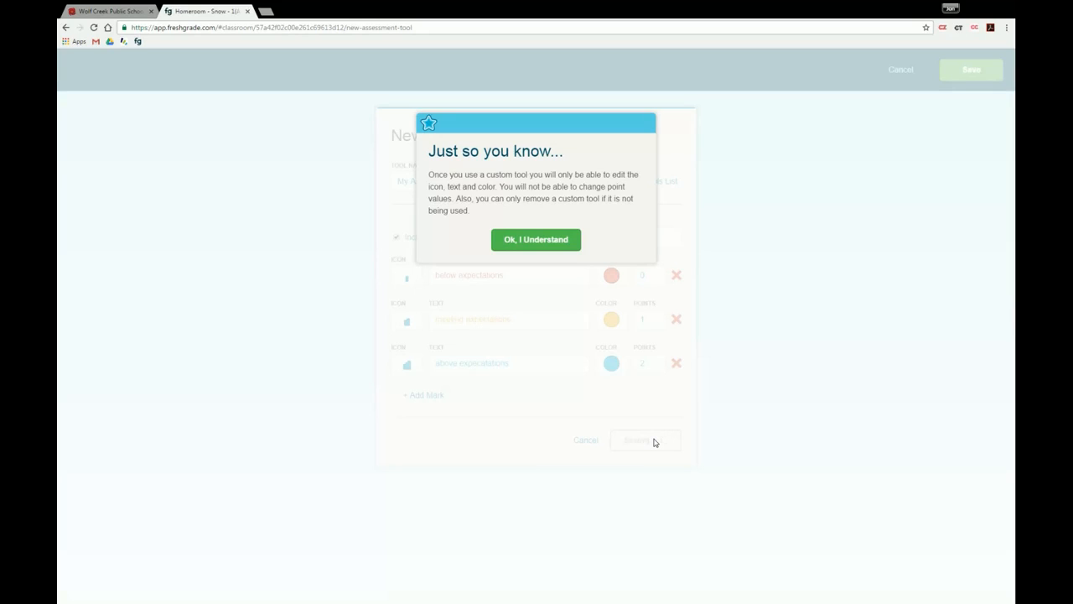
click(548, 241)
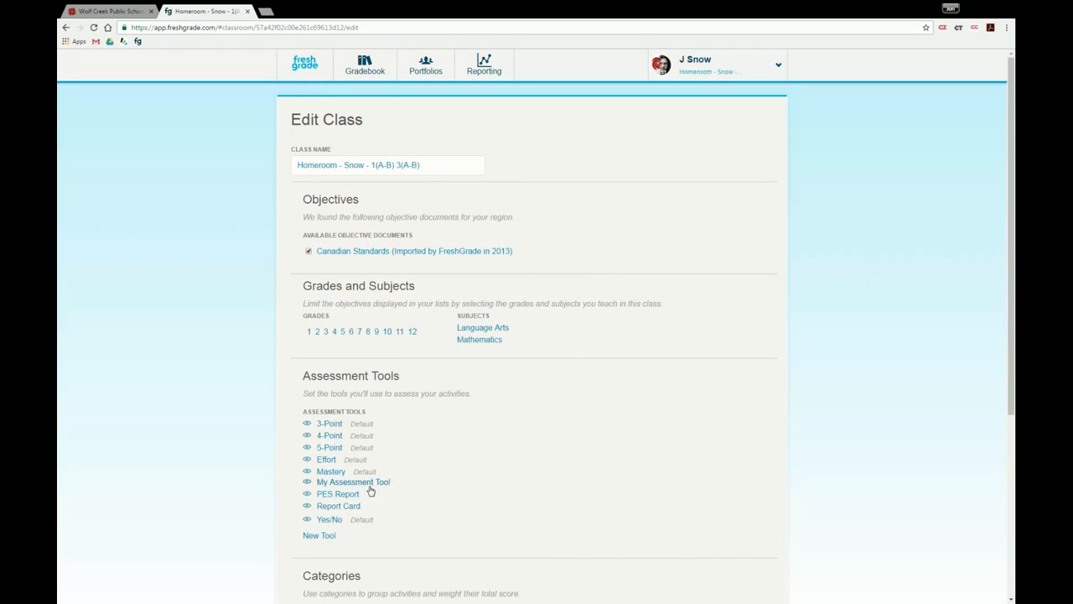
Add a grading category named "Formative" to the class categories and save them
scroll(370, 490, down, 3)
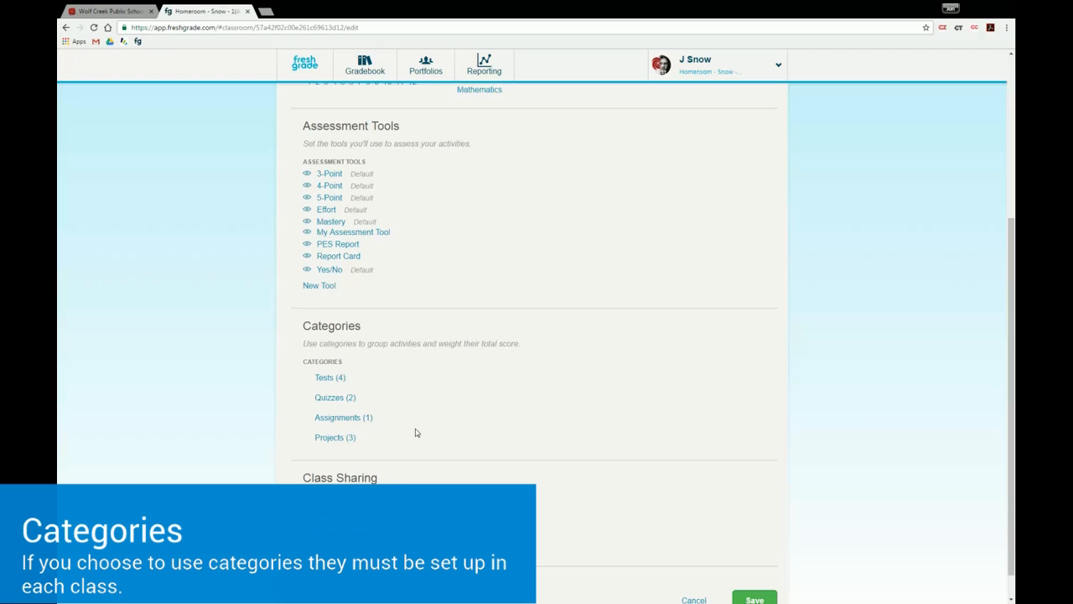
click(339, 379)
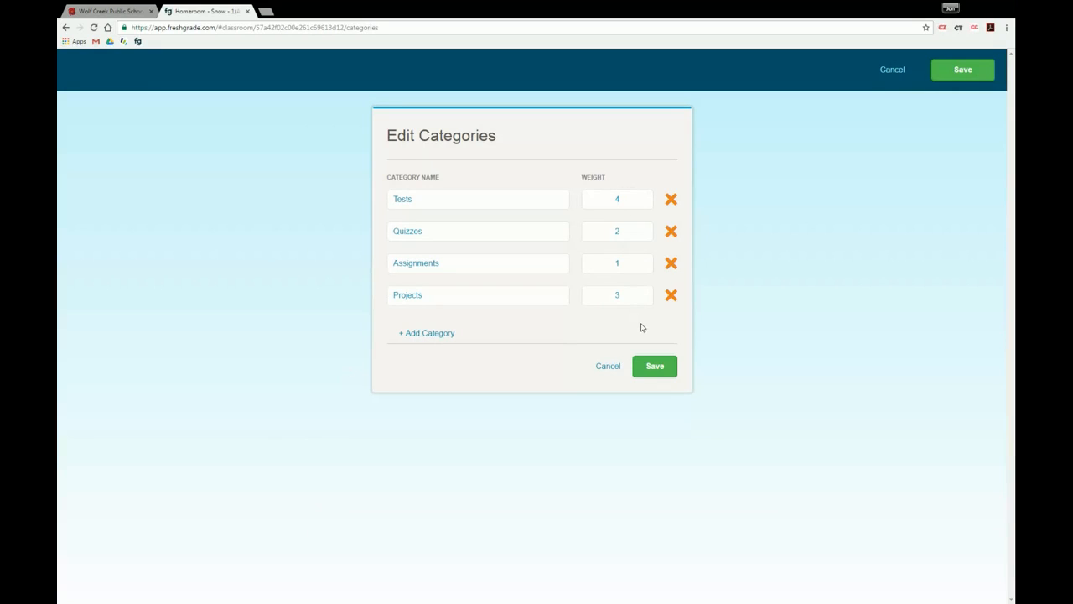
click(437, 334)
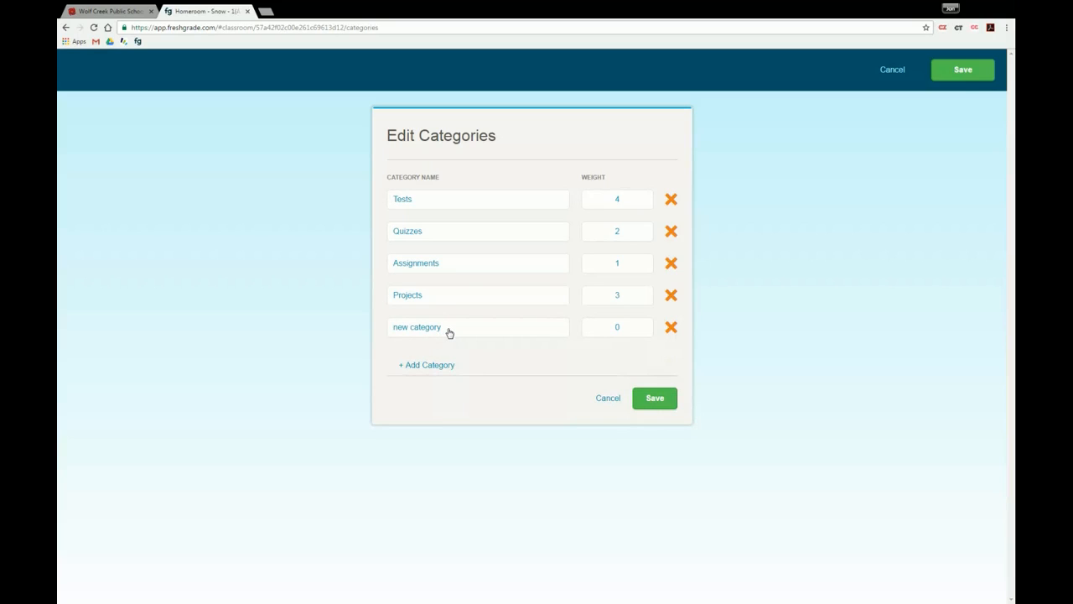
click(449, 332)
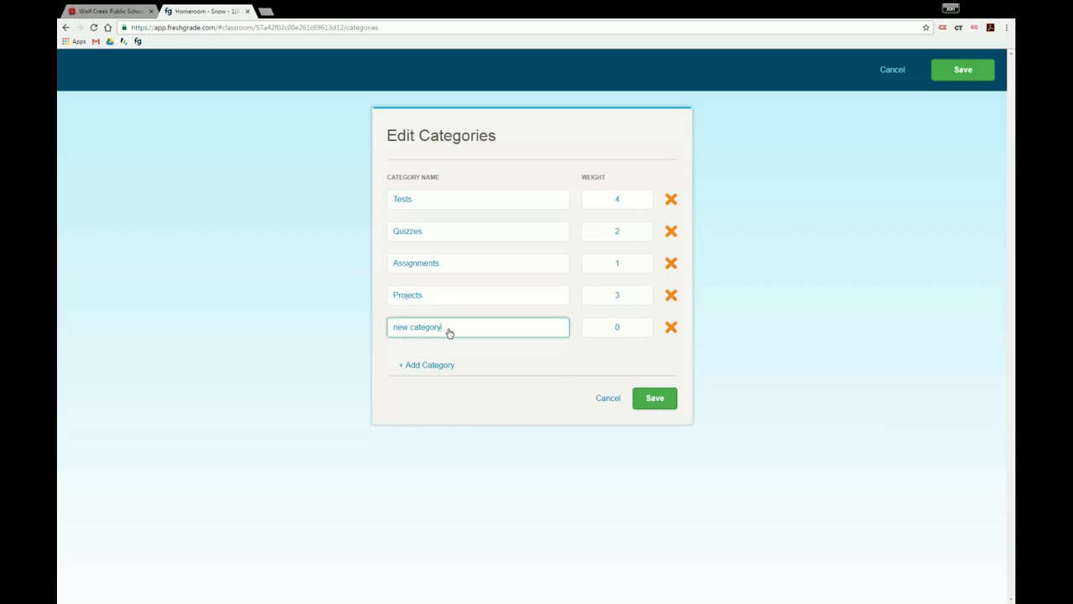
drag(449, 333, 362, 328)
text(Formative)
click(657, 398)
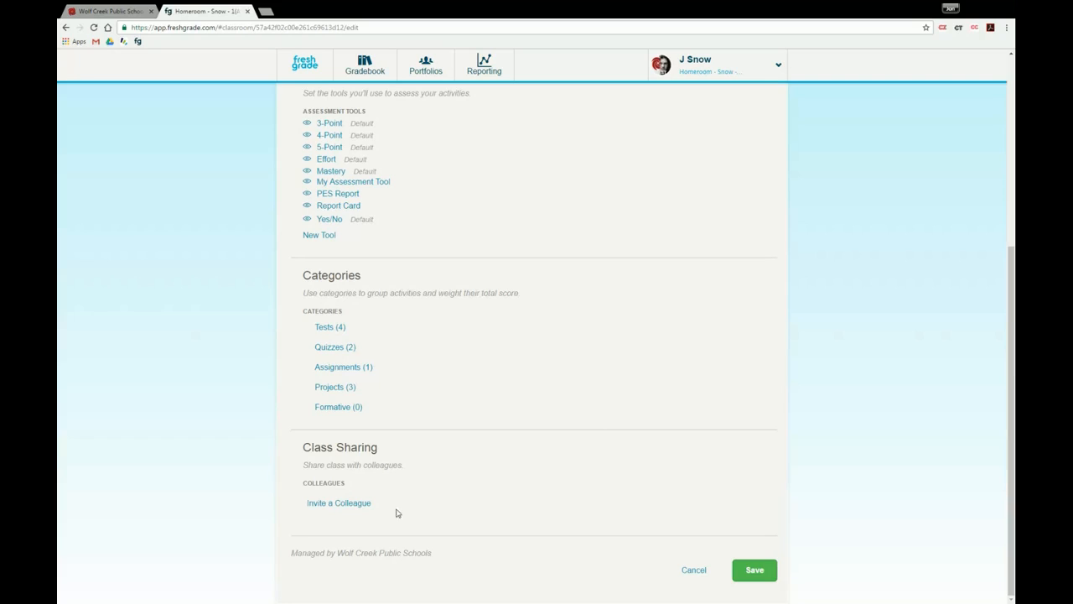
View the form for inviting a colleague to share the class, and close it without sending an invitation
click(363, 506)
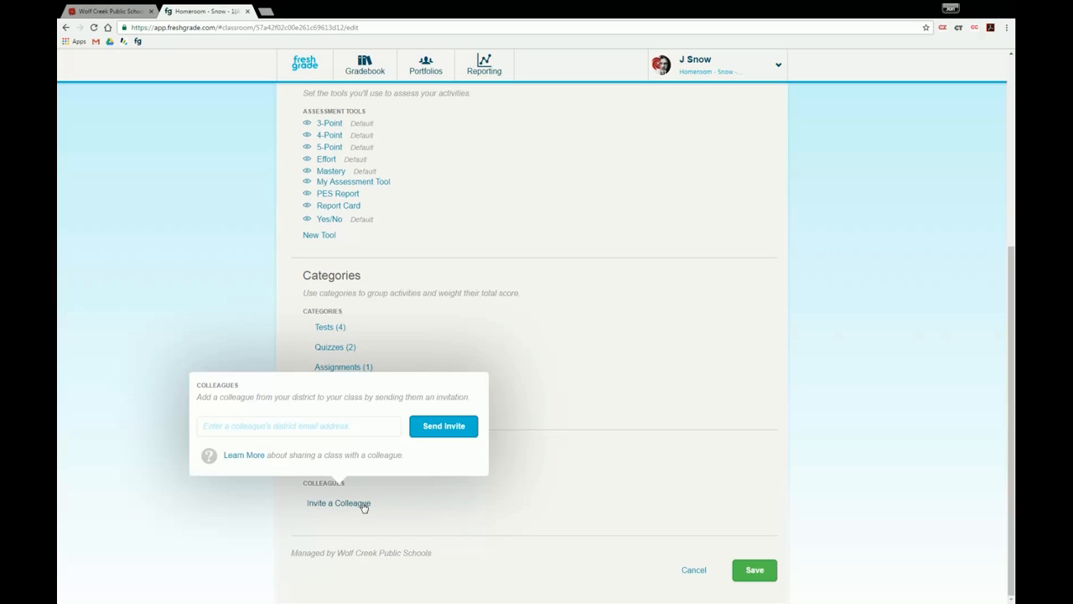
click(495, 513)
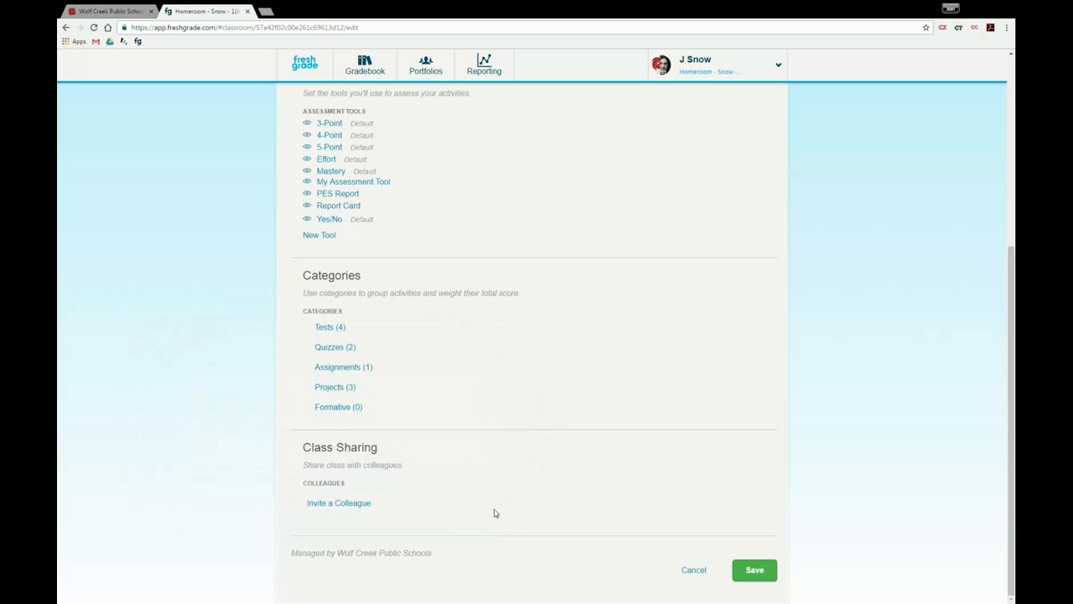